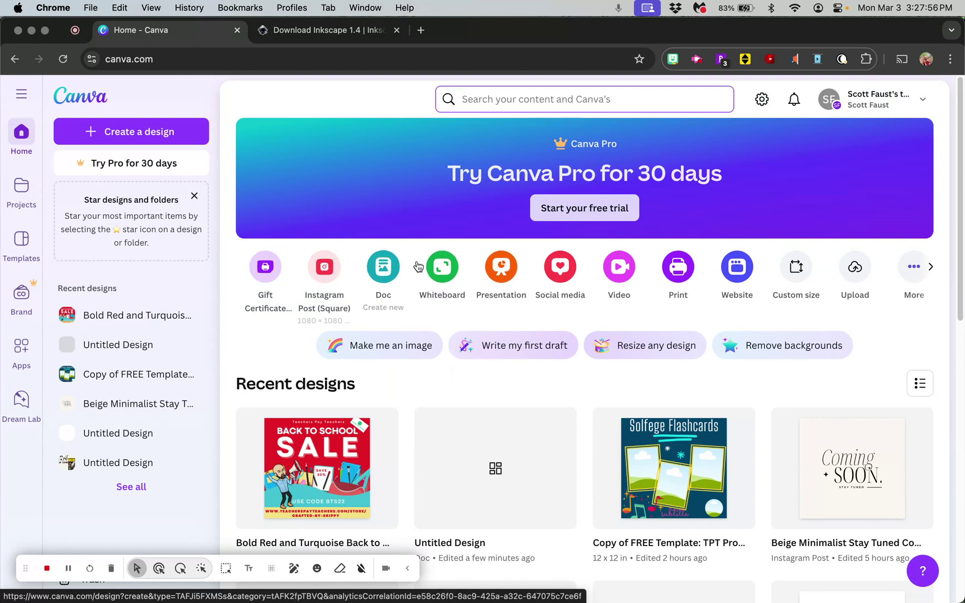
- Create a new blank Doc from Create a design > Docs and show the Apps panel
click(142, 140)
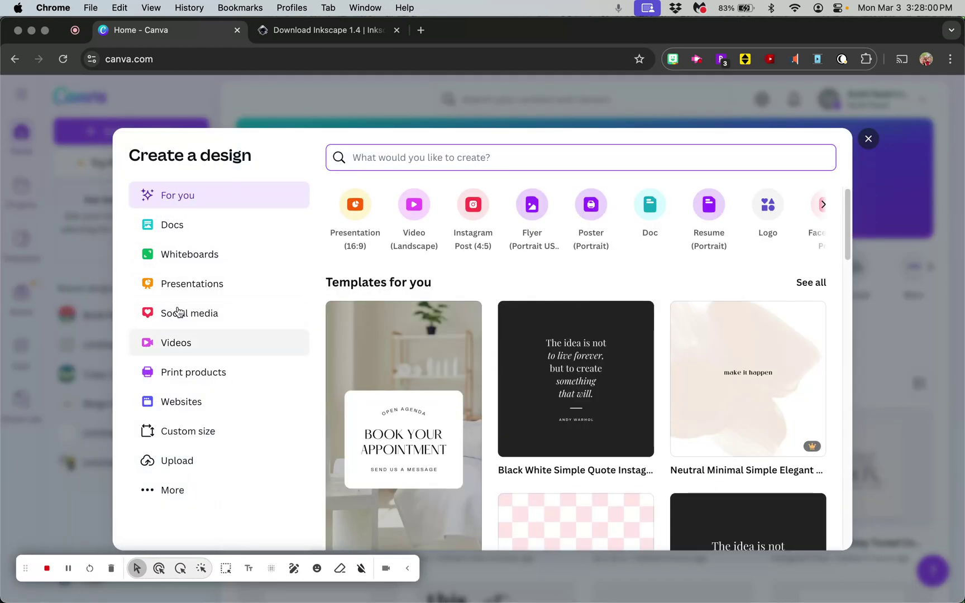
click(172, 235)
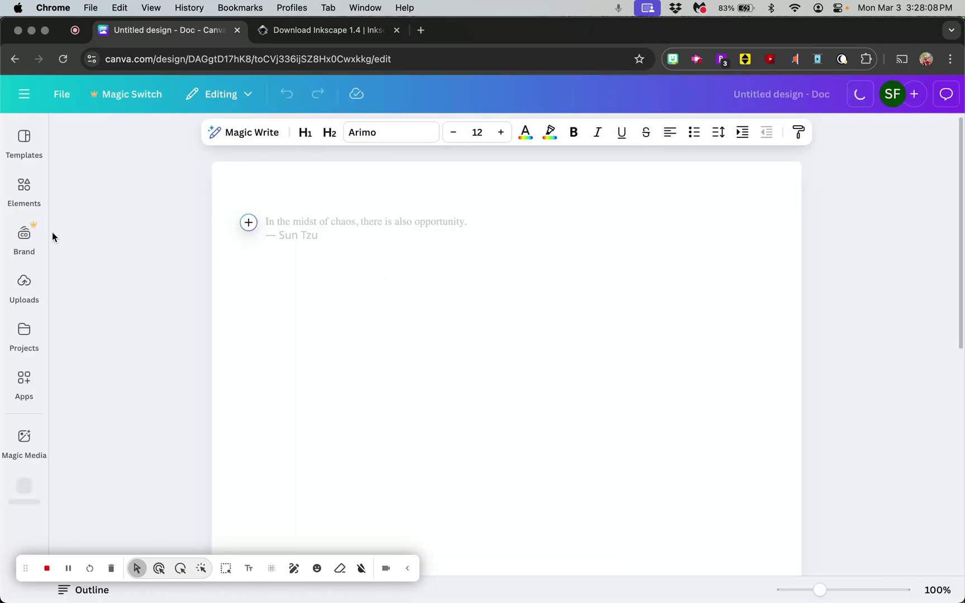
click(25, 385)
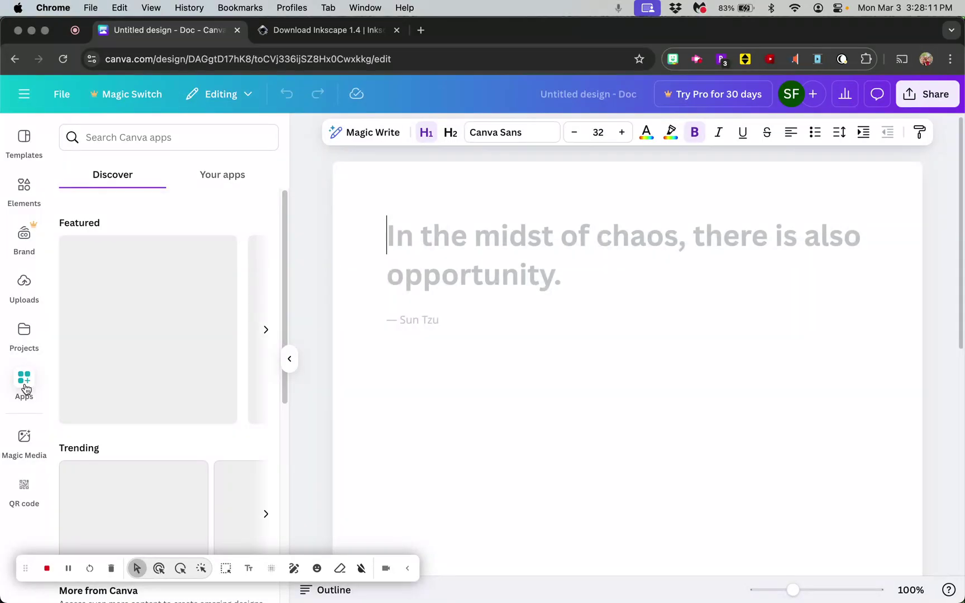
- Search Canva's apps for 'qr code'
click(123, 137)
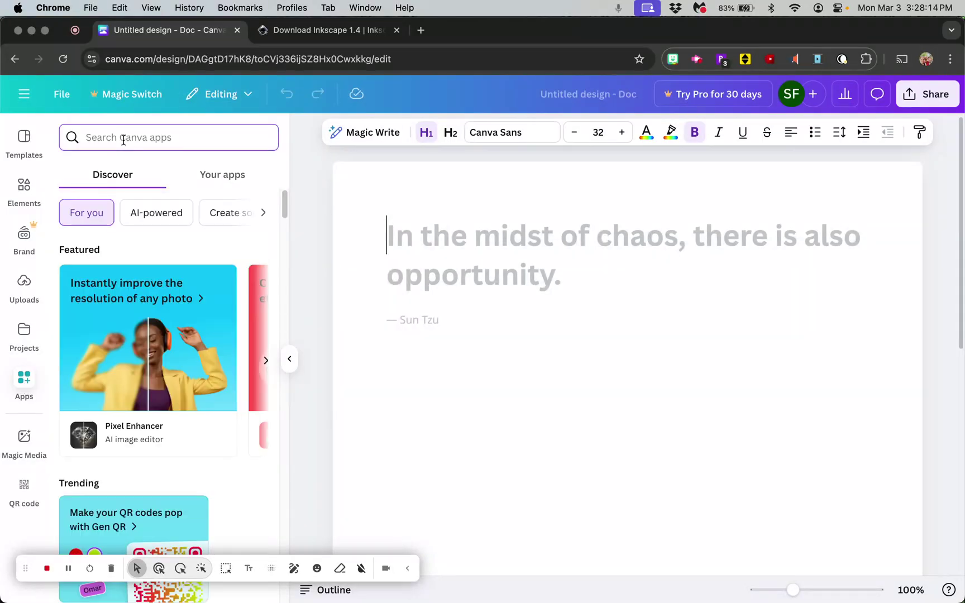
text(qr code)
key(Return)
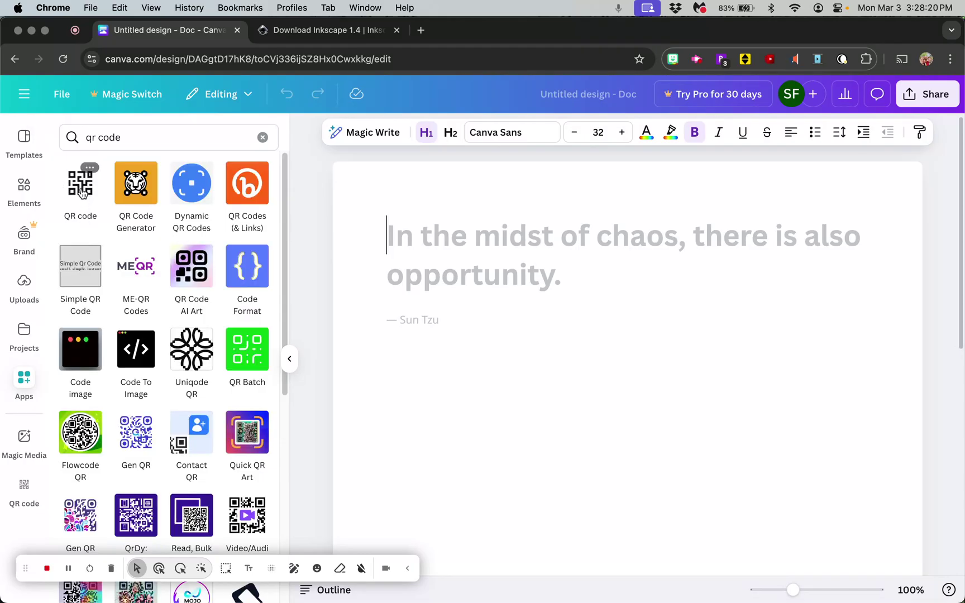
- Open the QR code app and enter an SMSTO link with the phone number and a tutorial thank-you message
click(82, 191)
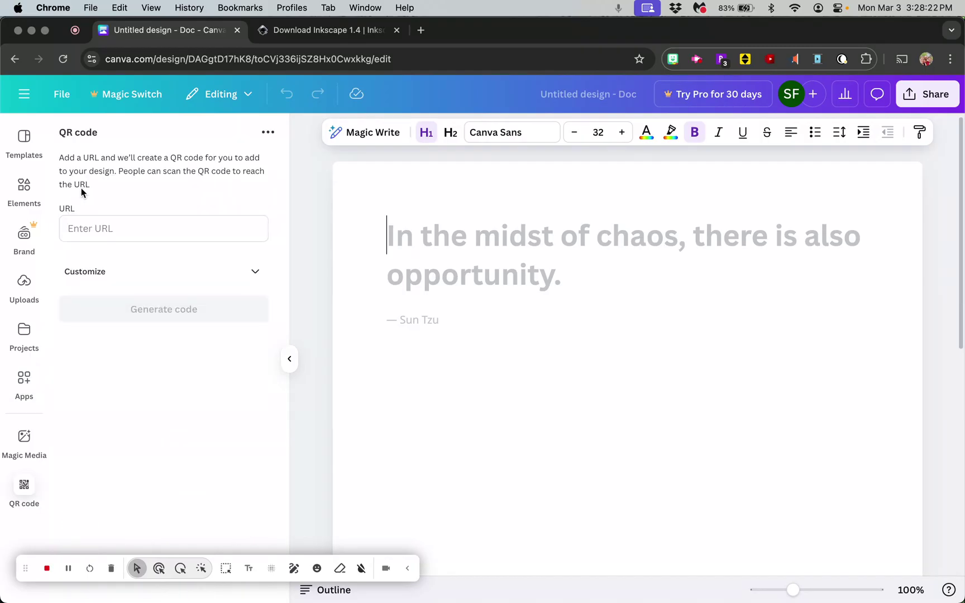
click(117, 232)
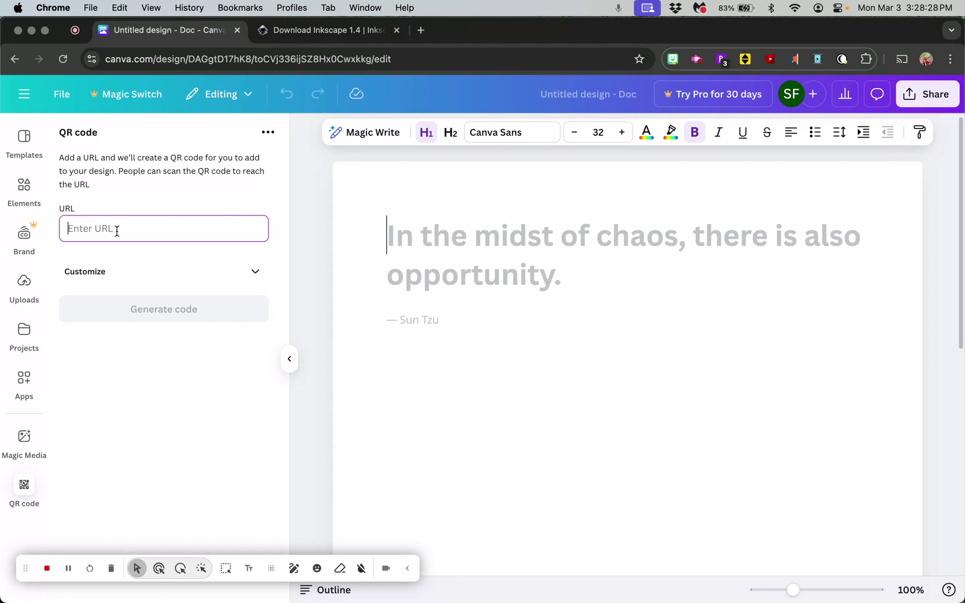
text(SMSTO)
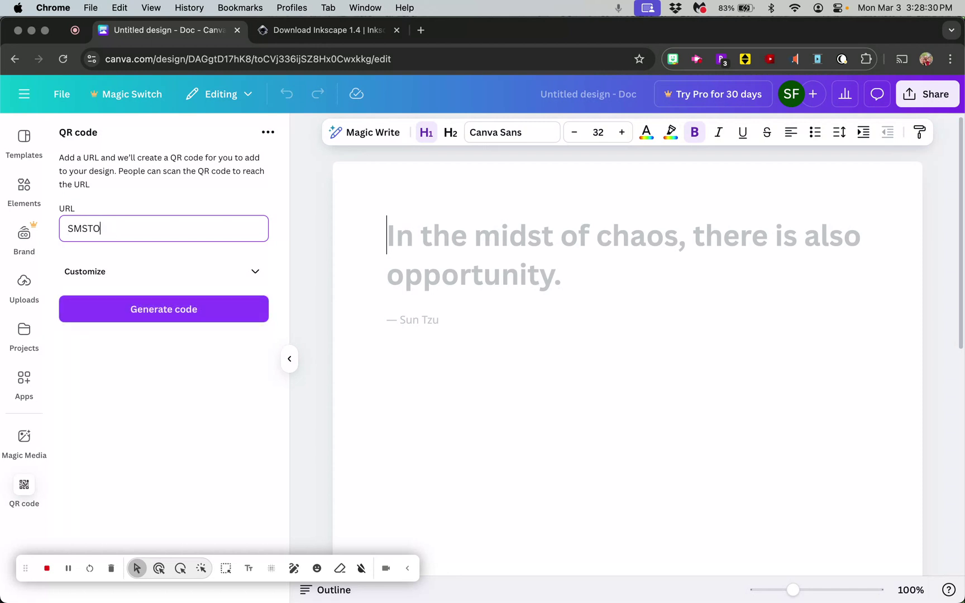
text(:555-555-0101:)
text(Hey )
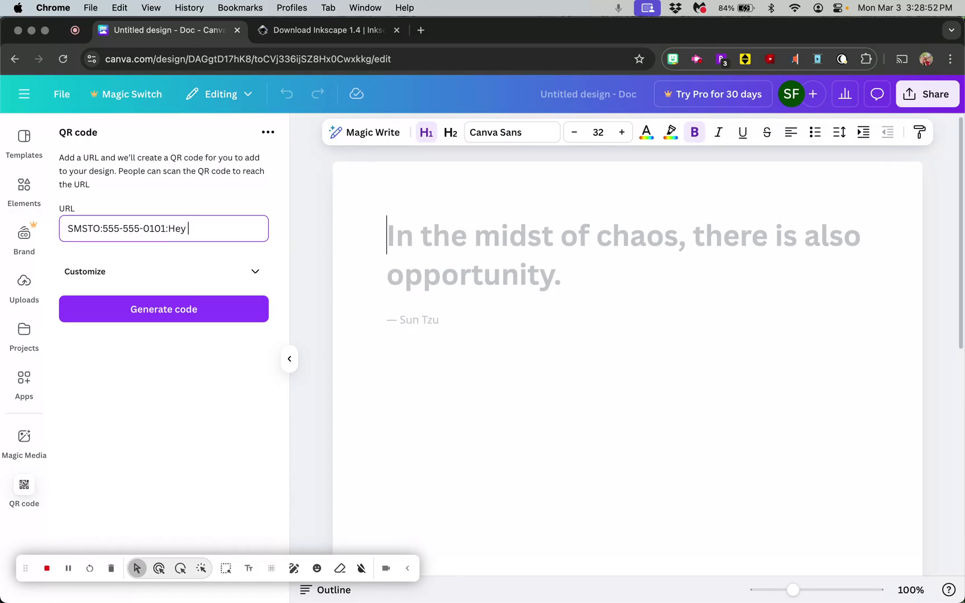
text(Scott this tutorial is great!)
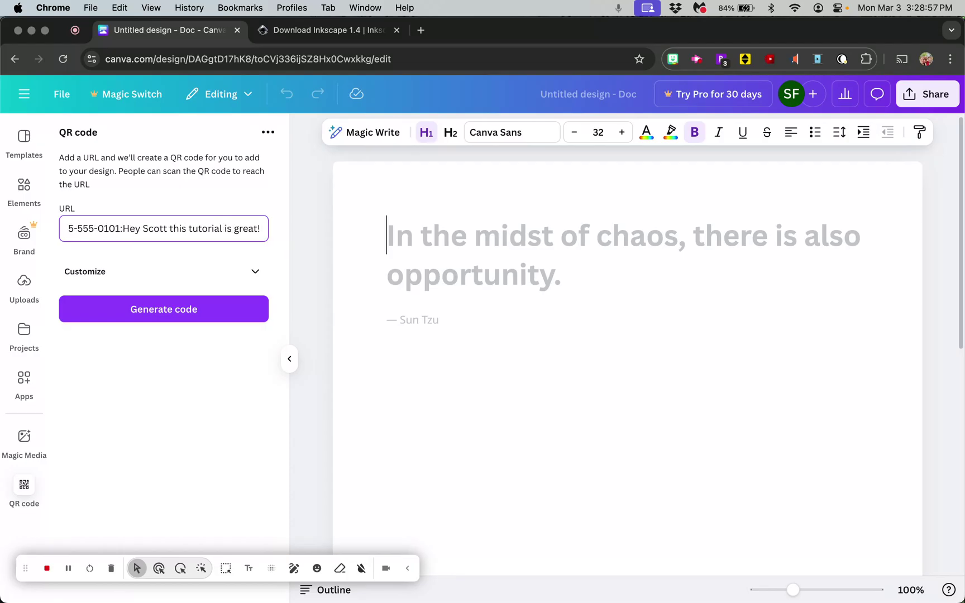
key(BackSpace)
text(, thanks!)
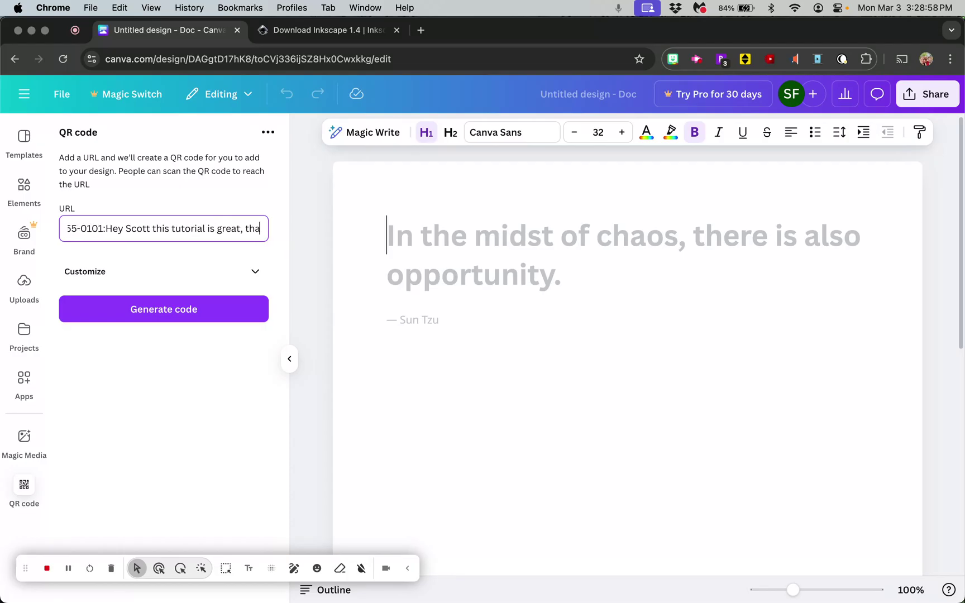
- Generate the SMS QR code onto the doc, shrink it, and start a line below it
click(129, 309)
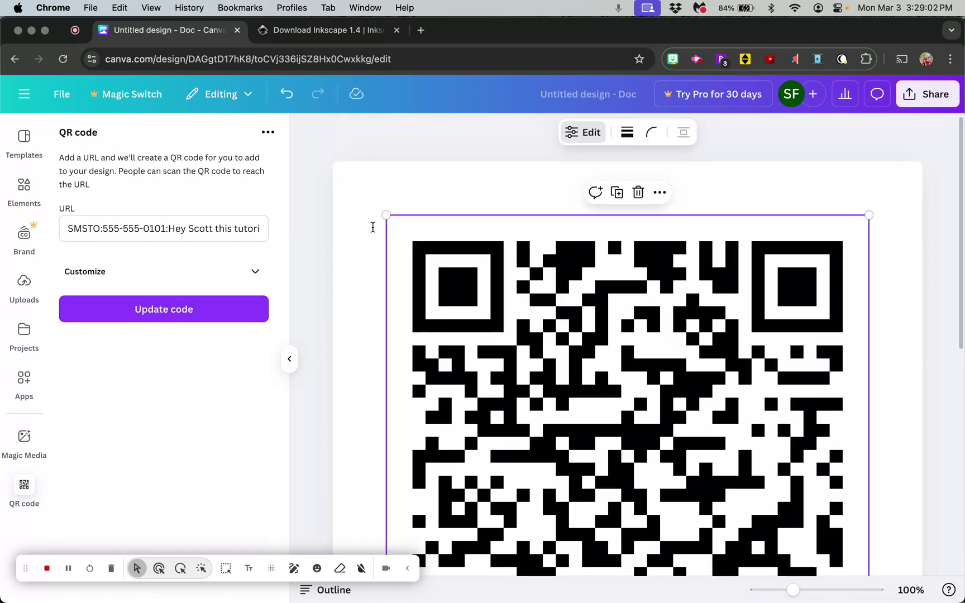
drag(388, 216, 411, 234)
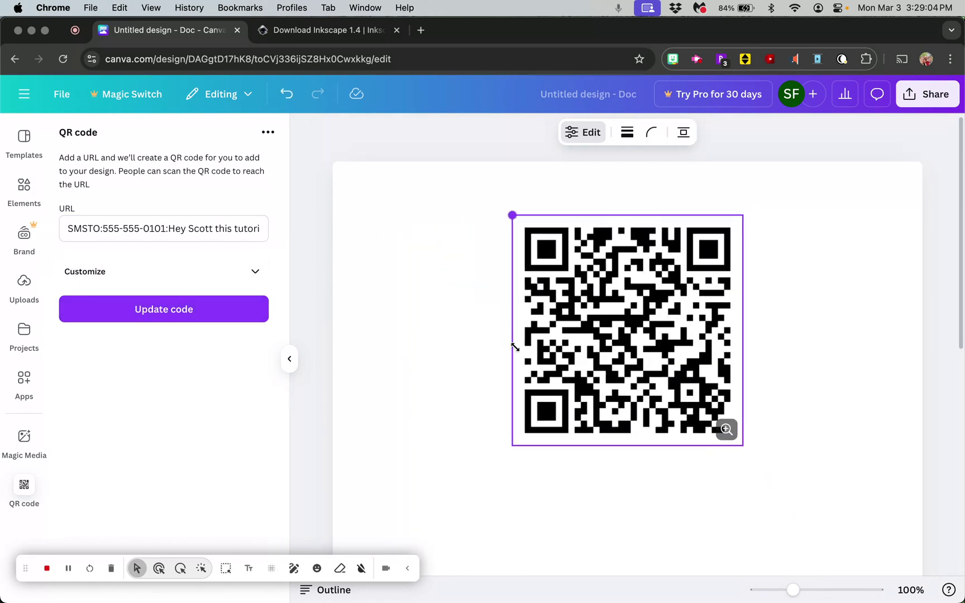
click(704, 519)
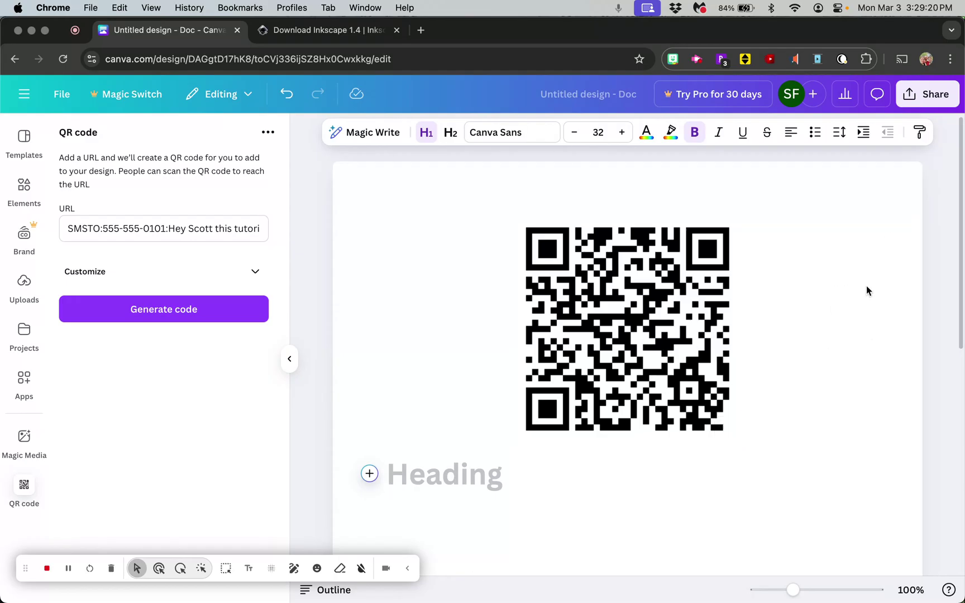
- Add a centred 'Scan me' heading under the QR code, then switch to the Inkscape download tab
click(648, 446)
click(615, 477)
text(Scan me)
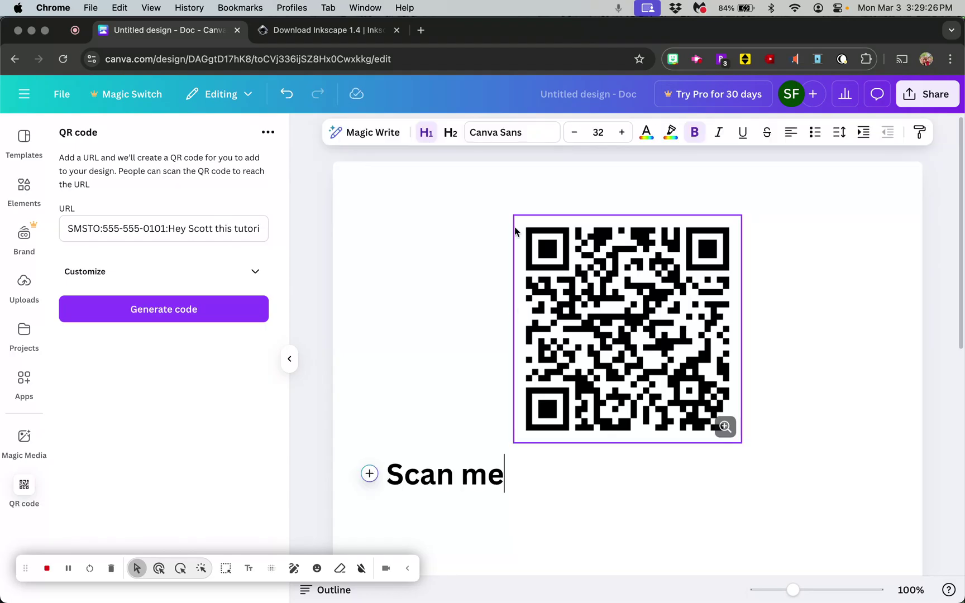
click(799, 140)
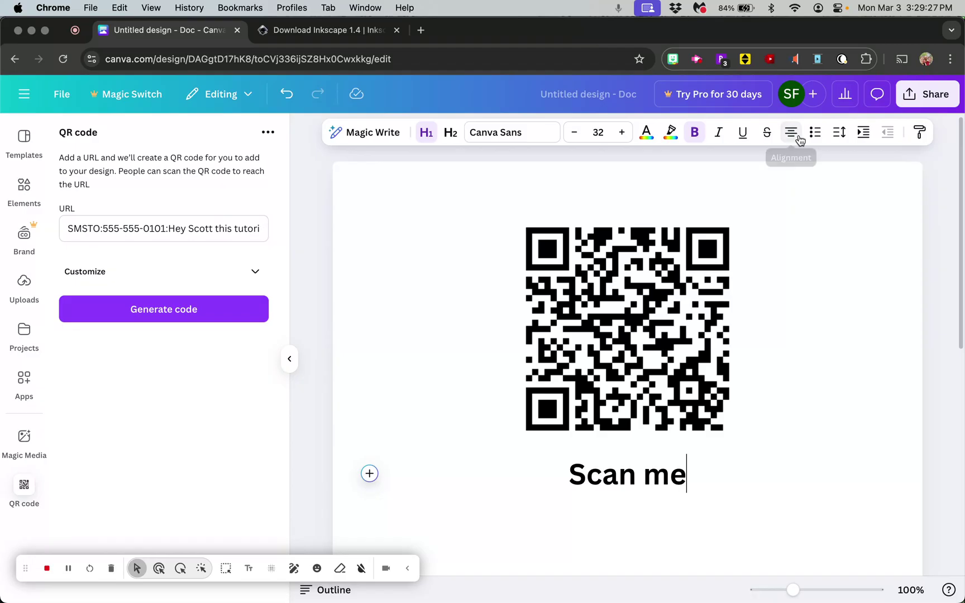
click(756, 321)
click(872, 367)
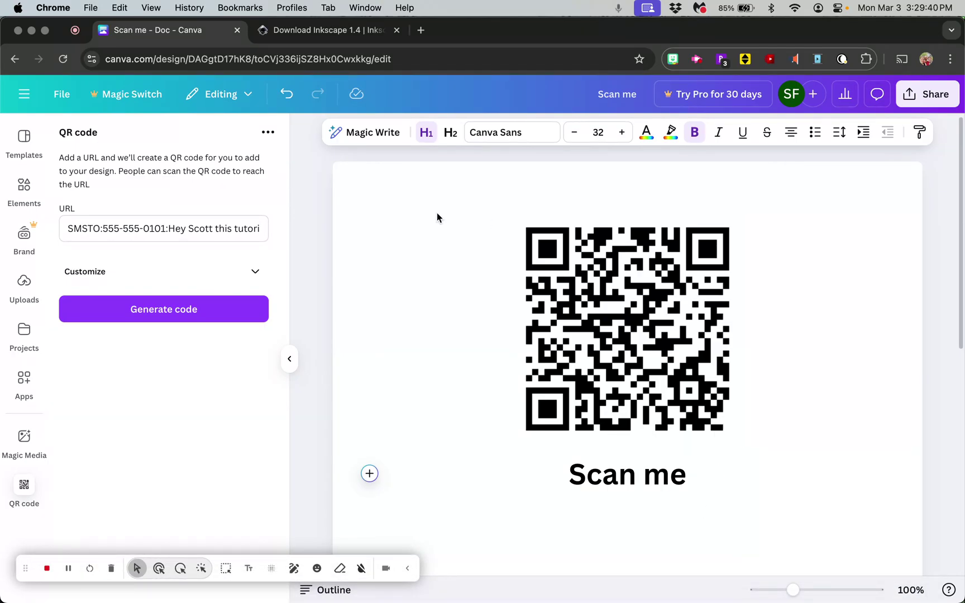
click(287, 33)
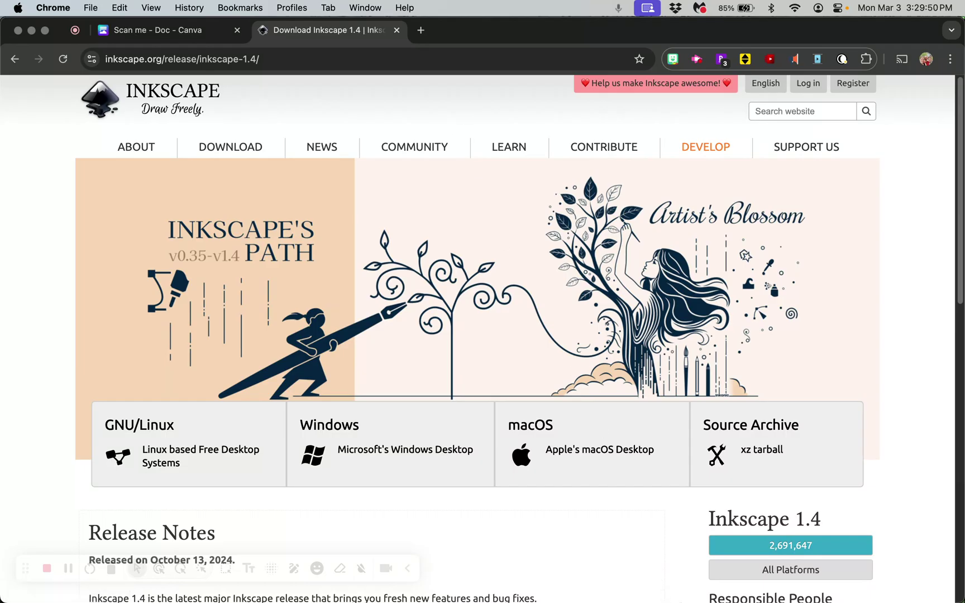
- Launch Inkscape from the Dock to get a blank New document 1
mouse_move(715, 592)
click(715, 569)
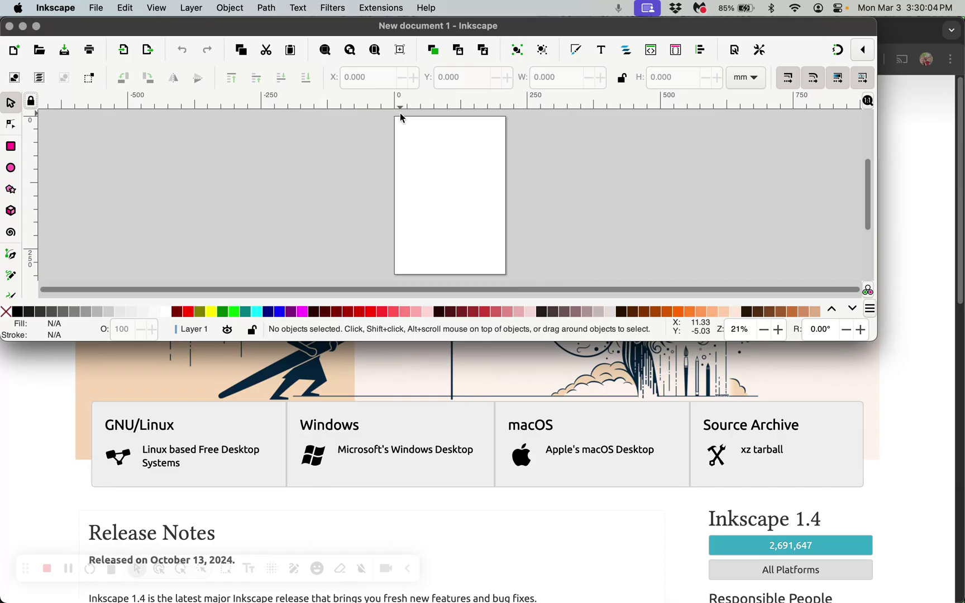
- Open the QR Code extension via Extensions > Render > Barcode > QR Code
click(384, 8)
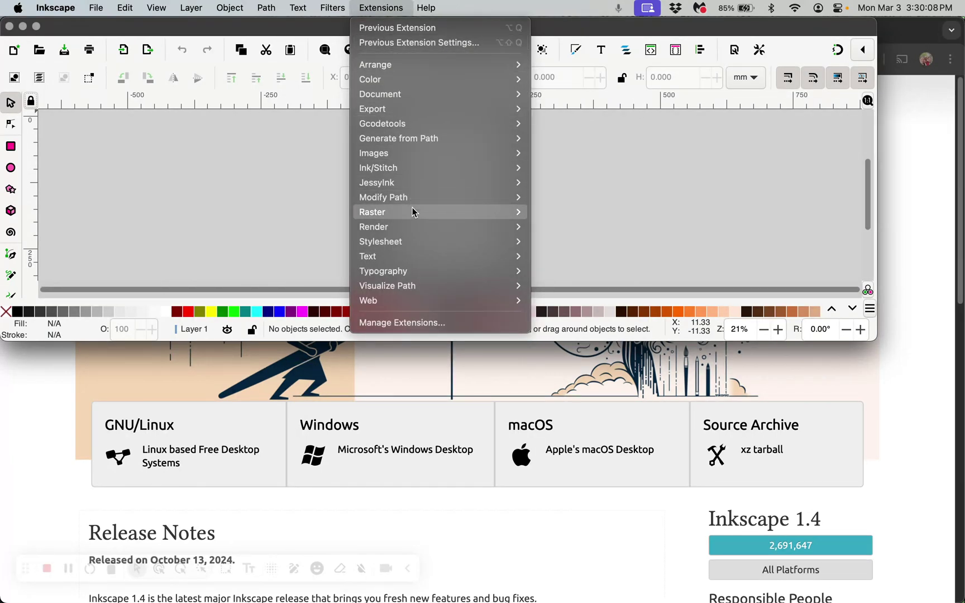
mouse_move(416, 212)
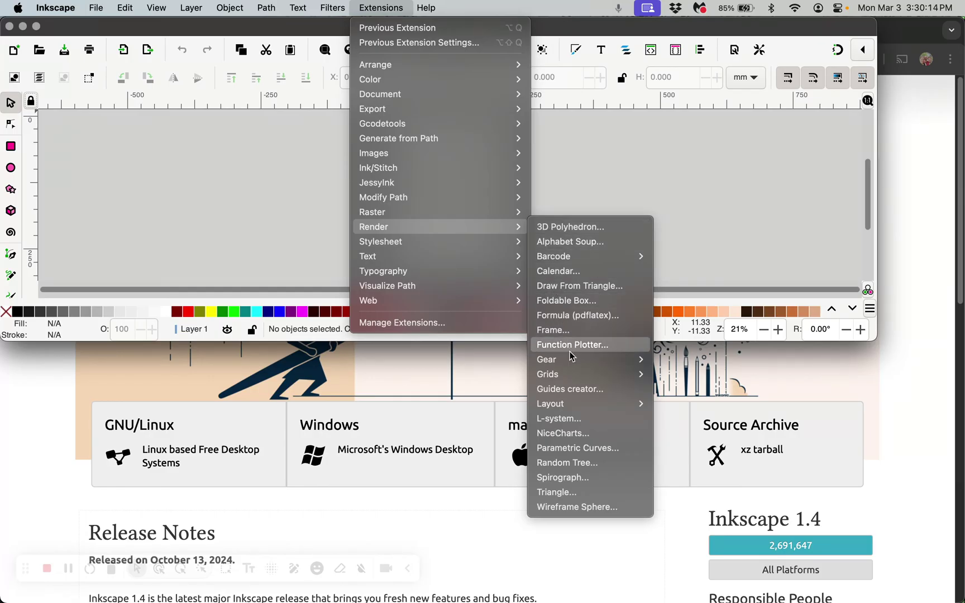
mouse_move(577, 375)
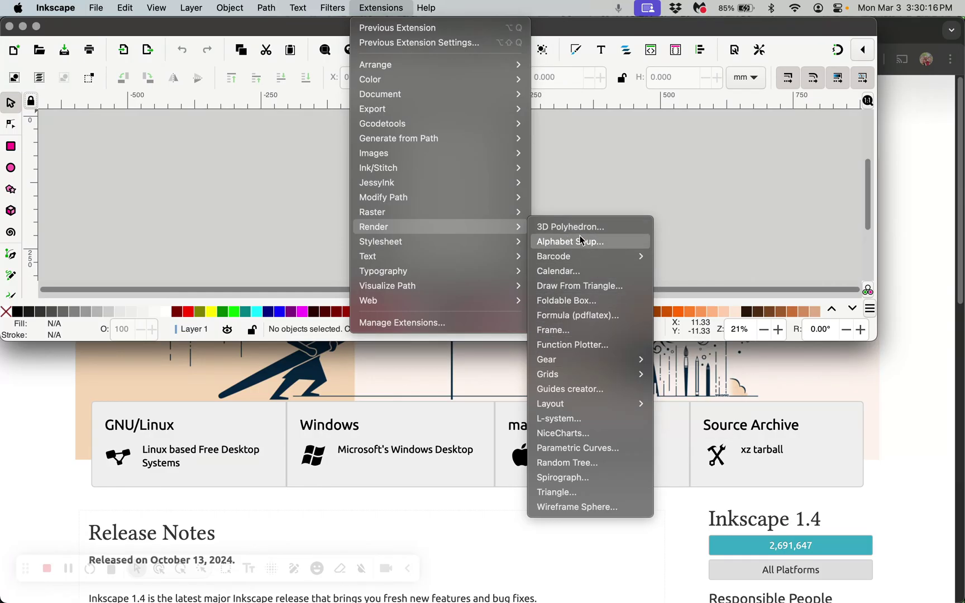
mouse_move(582, 256)
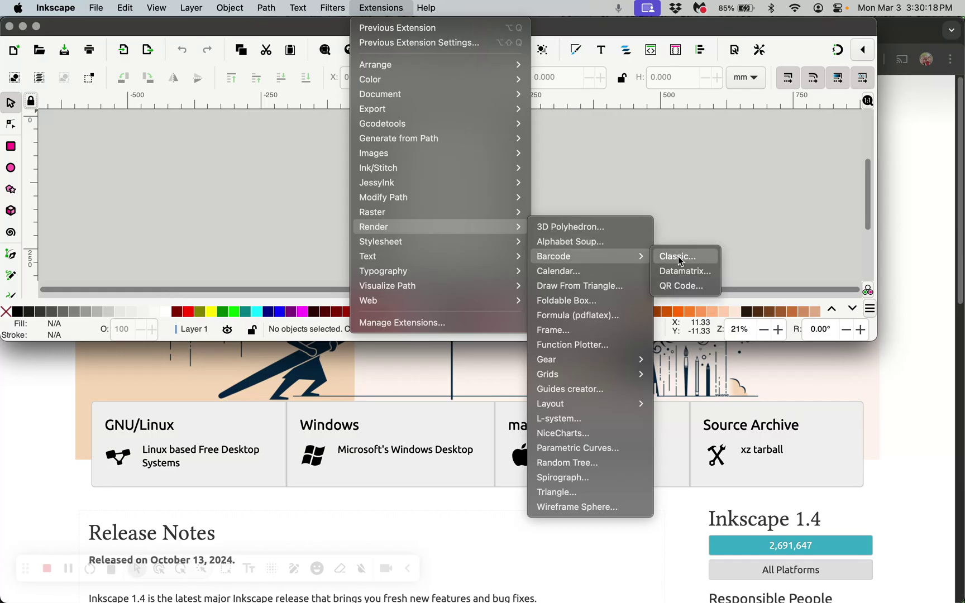
click(687, 288)
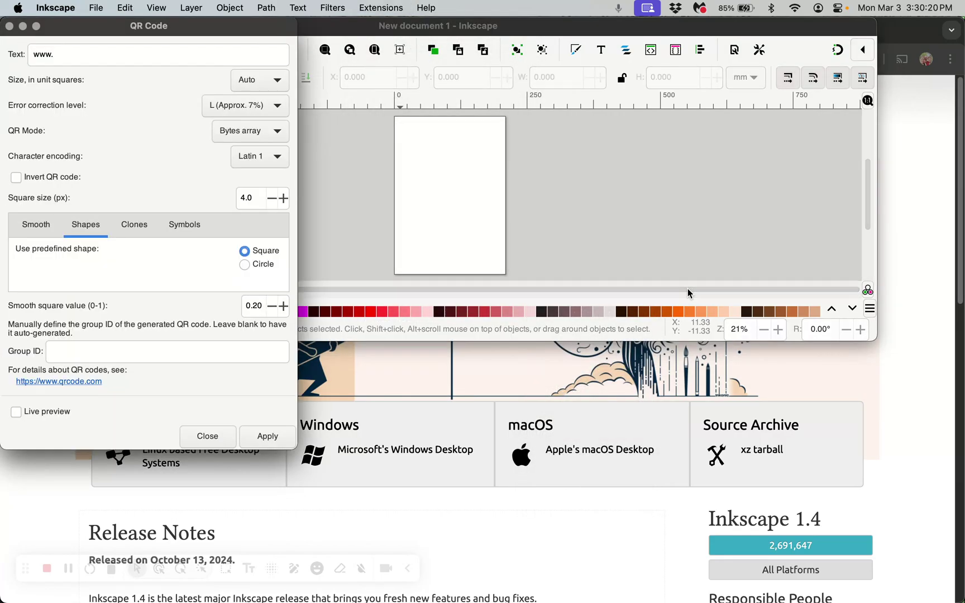
click(110, 57)
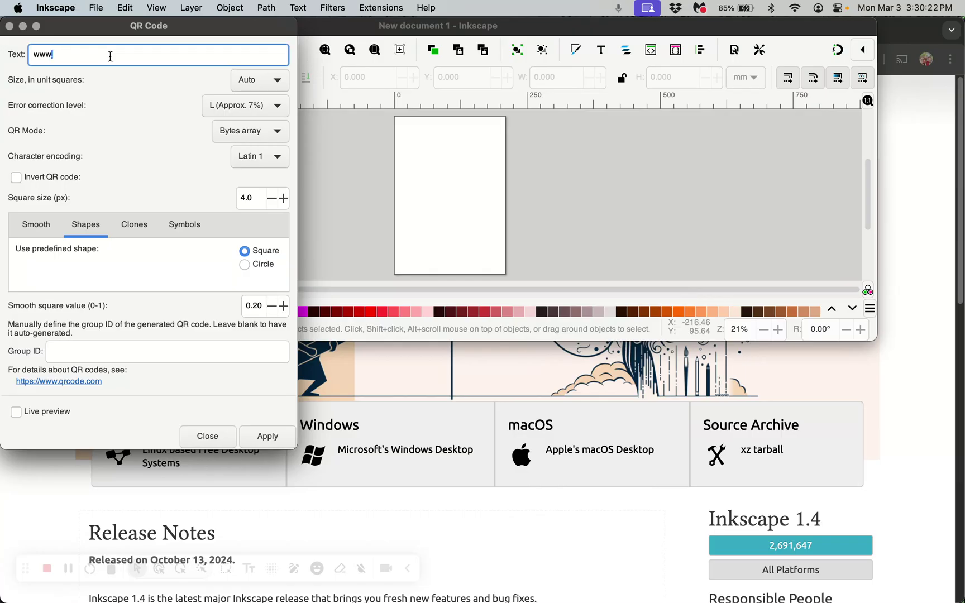
key(super+a)
key(BackSpace)
text(SMSTO:555-555-0101:Hi Scott)
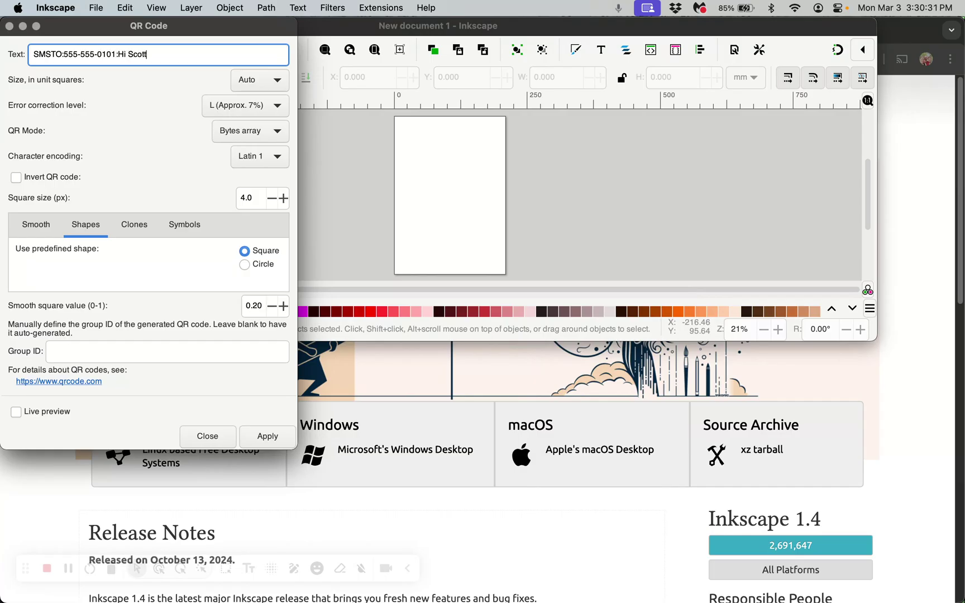
text(!)
click(276, 445)
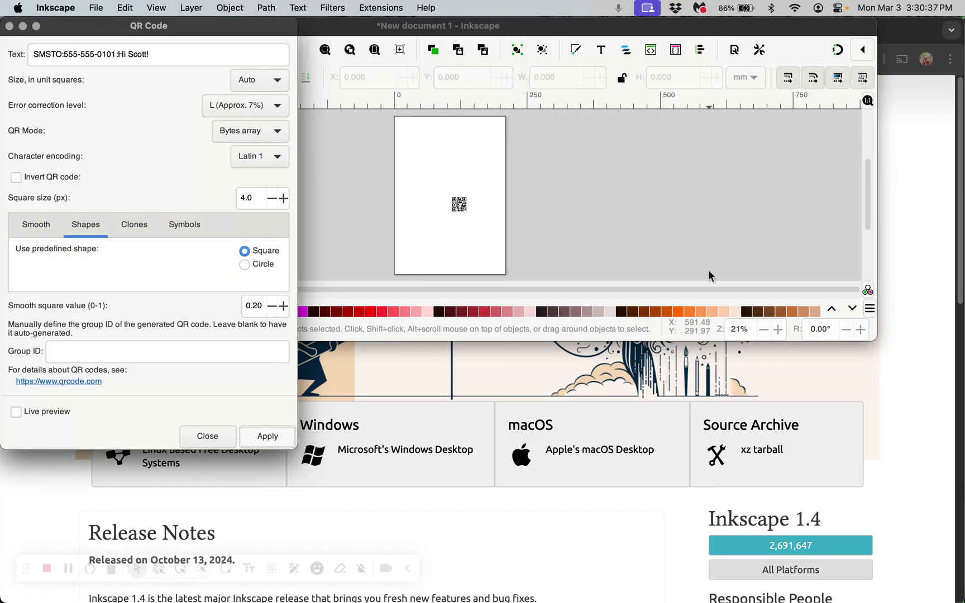
- Zoom in from 21% to 66% on the generated QR code
scroll(479, 207, up, 2)
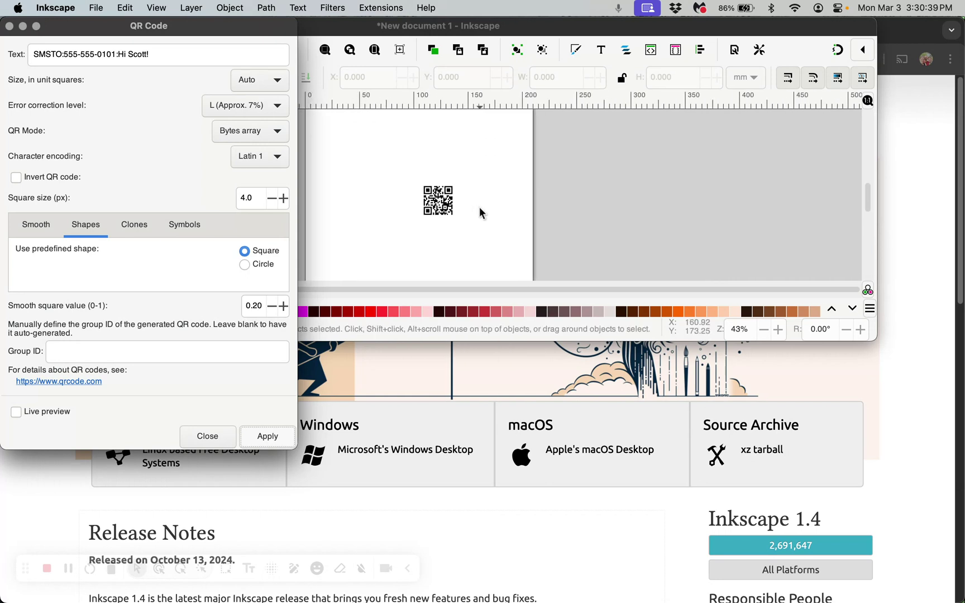
scroll(480, 207, up, 2)
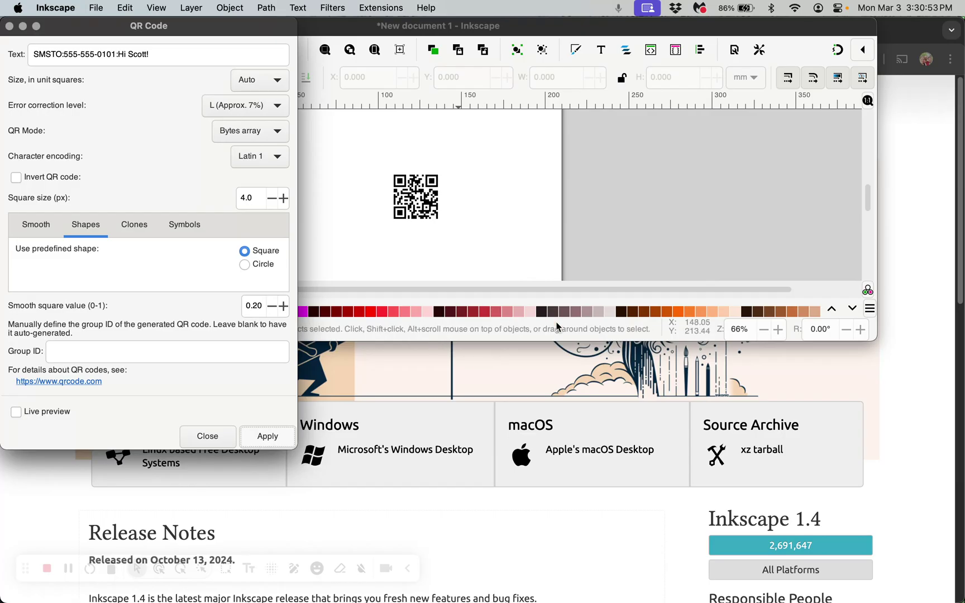
- Bring Chrome back in front of Inkscape, showing the Inkscape 1.4 download page
click(916, 243)
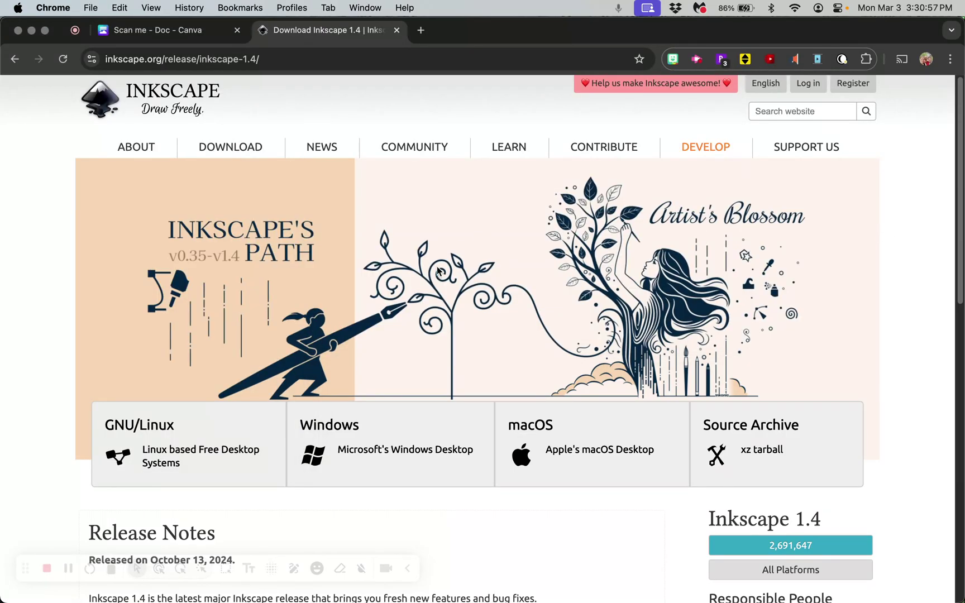